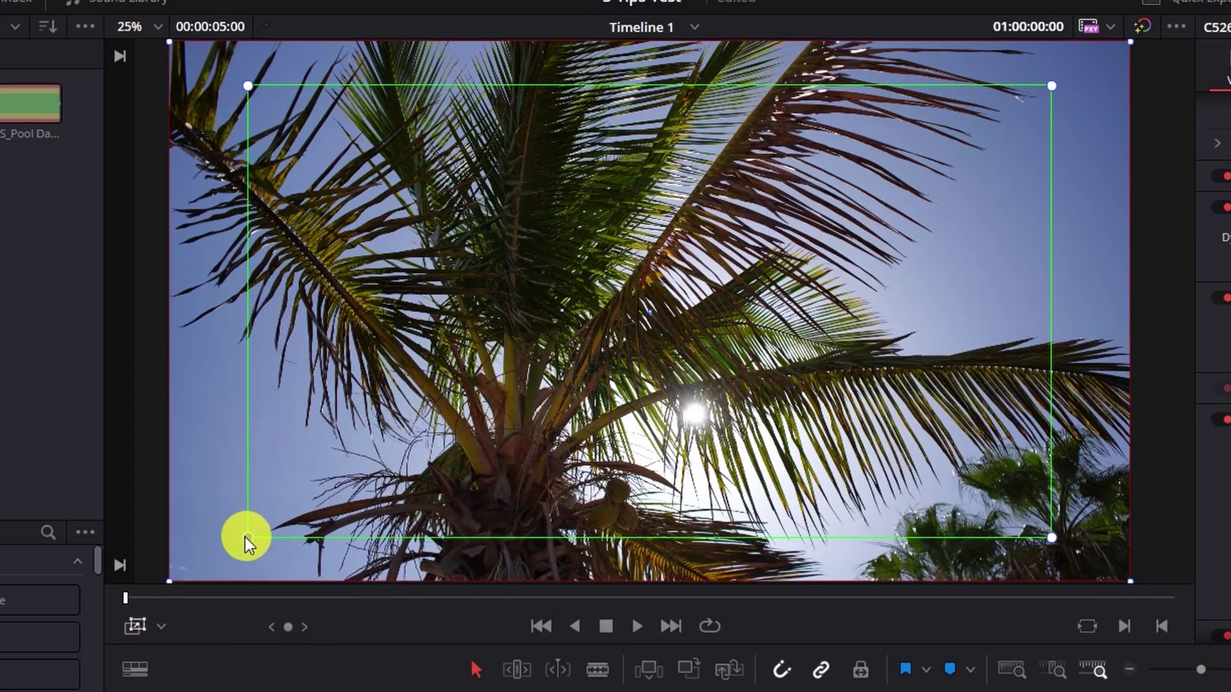
Stabilize the C5265.MP4 palm tree clip in Perspective mode with Zoom, 0.500 cropping, 0.250 smoothing, strength 1.0.
drag(244, 538, 203, 552)
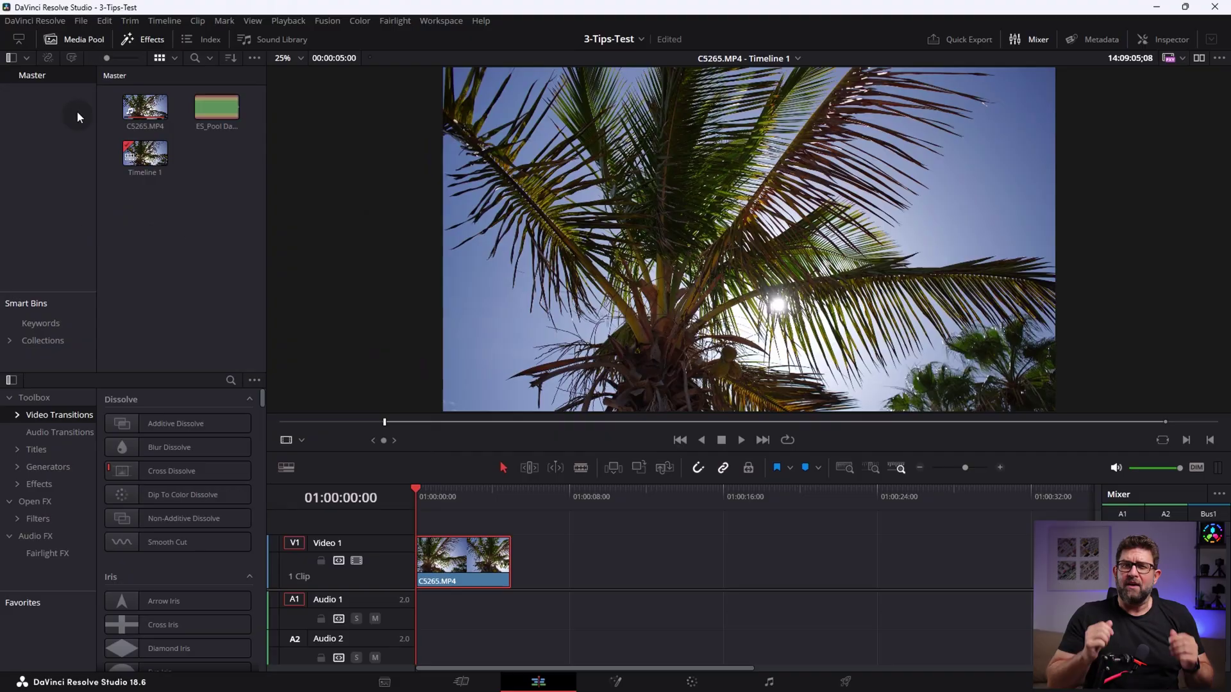
click(80, 23)
click(122, 281)
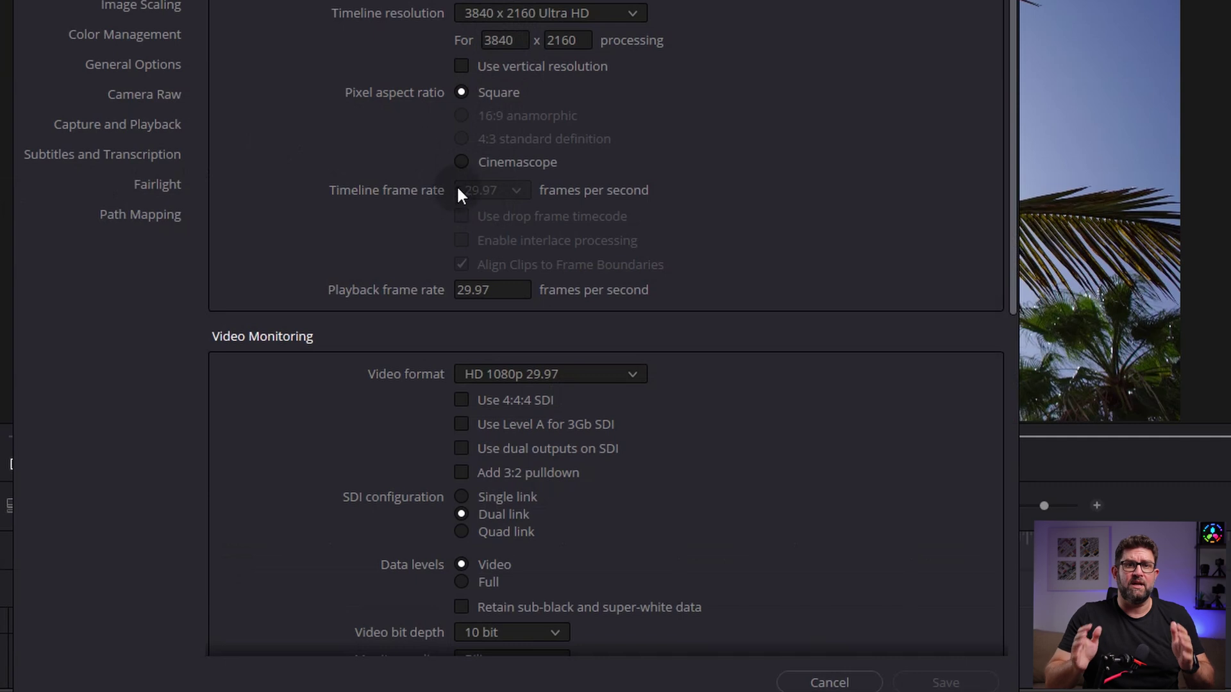
click(841, 683)
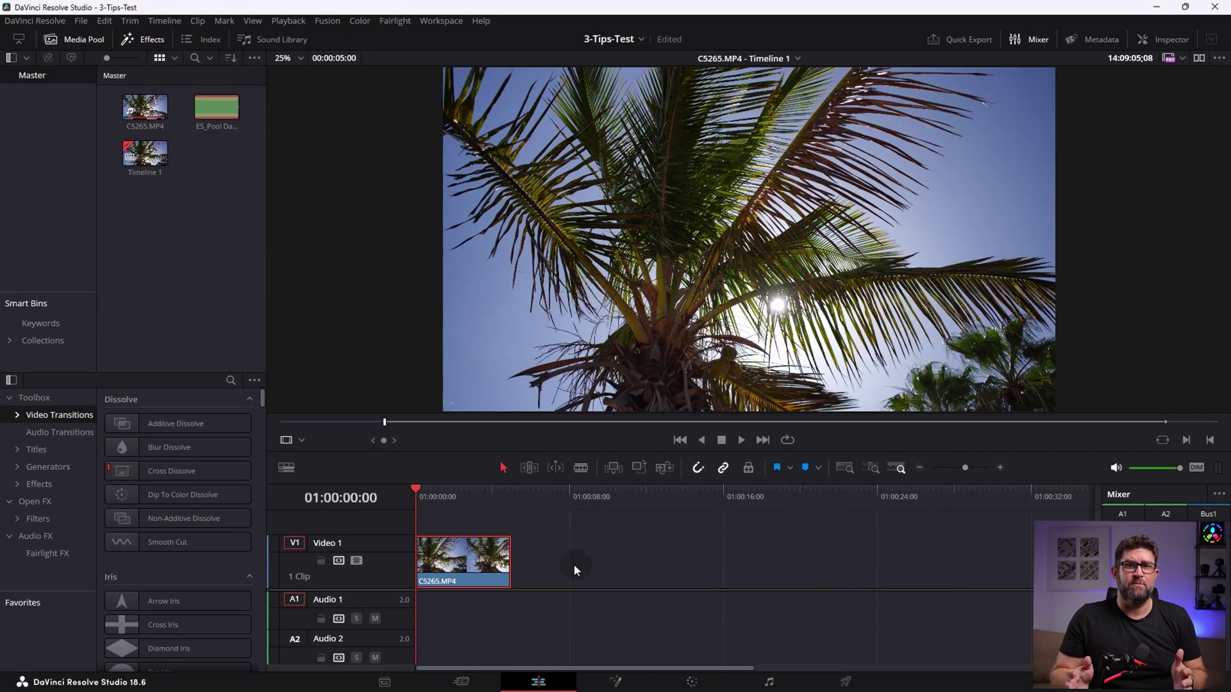
click(468, 560)
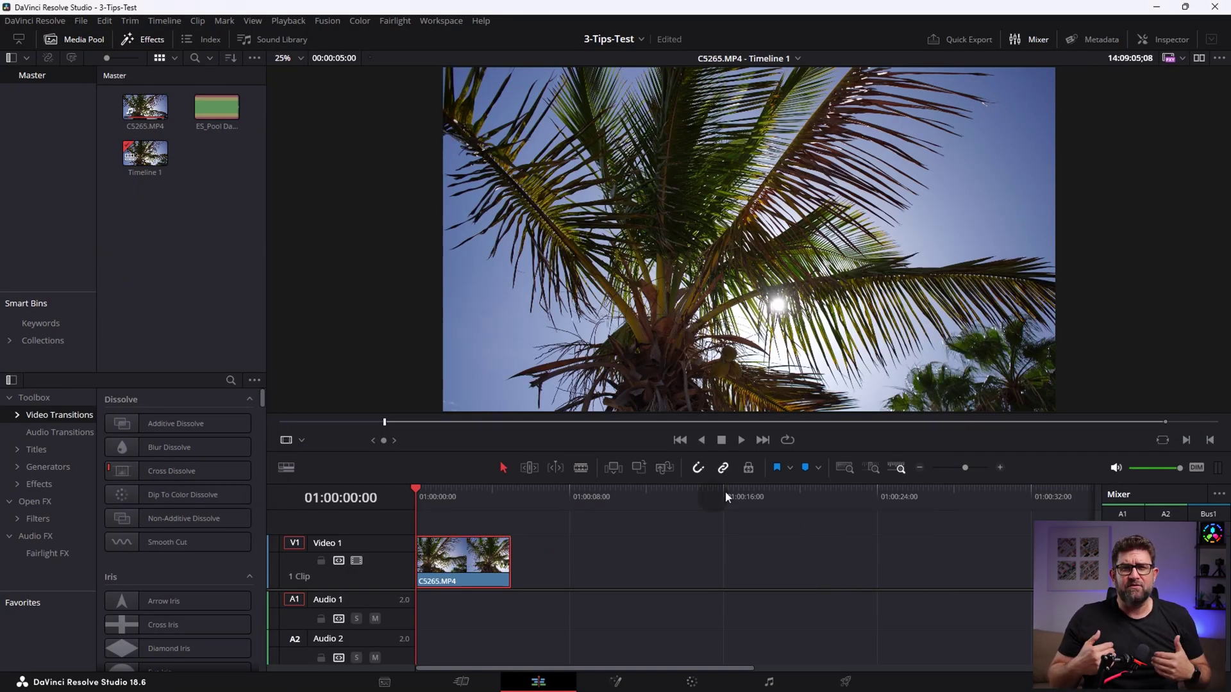
click(740, 440)
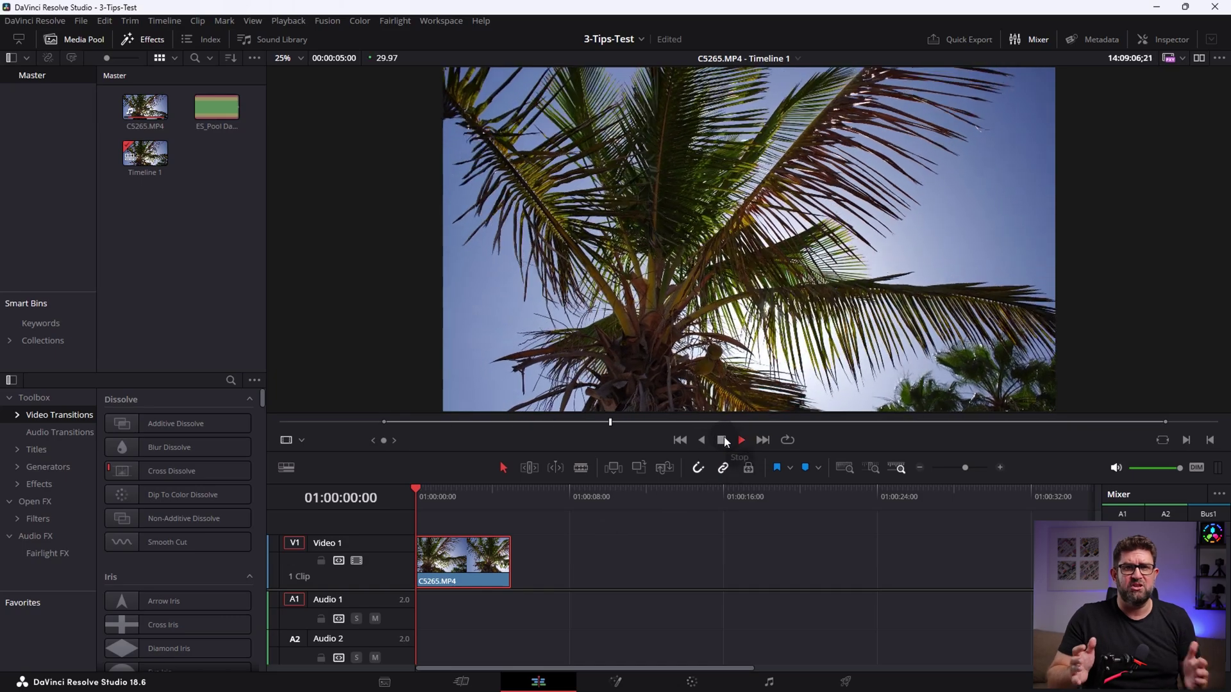
click(723, 440)
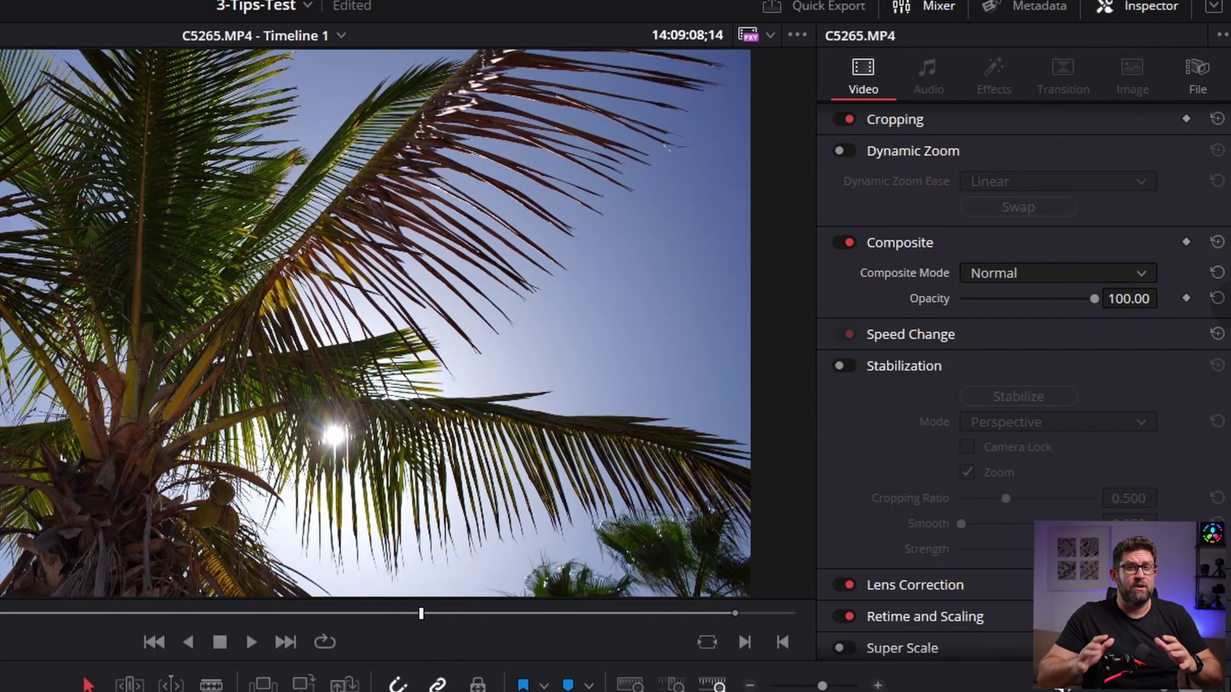
Re-enable Perspective stabilization, try cropping ratios, re-stabilize the clip, and preview the Timeline output.
drag(1218, 272, 1225, 340)
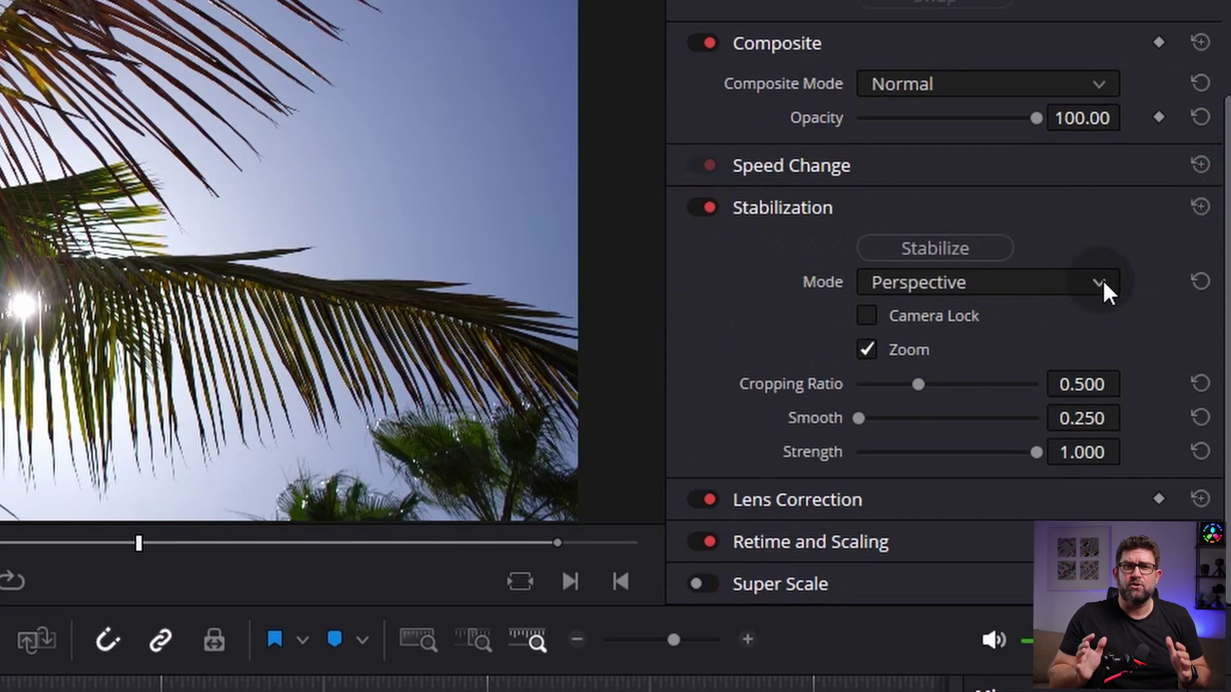
click(1102, 287)
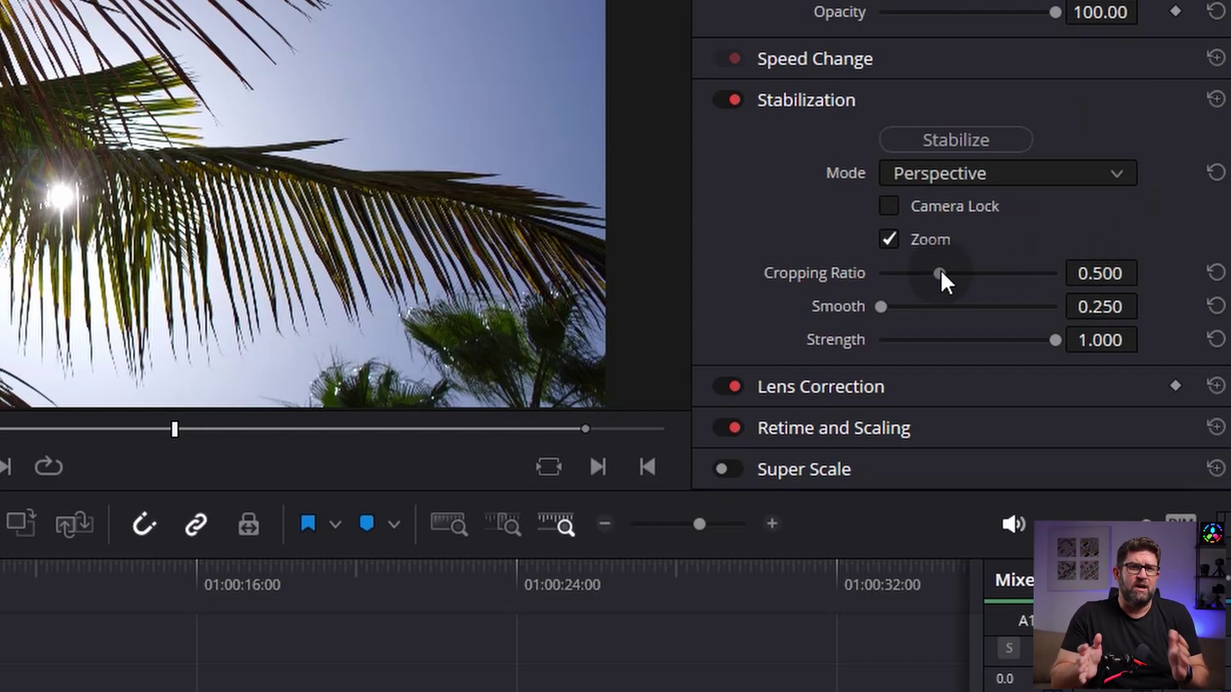
drag(940, 268, 945, 270)
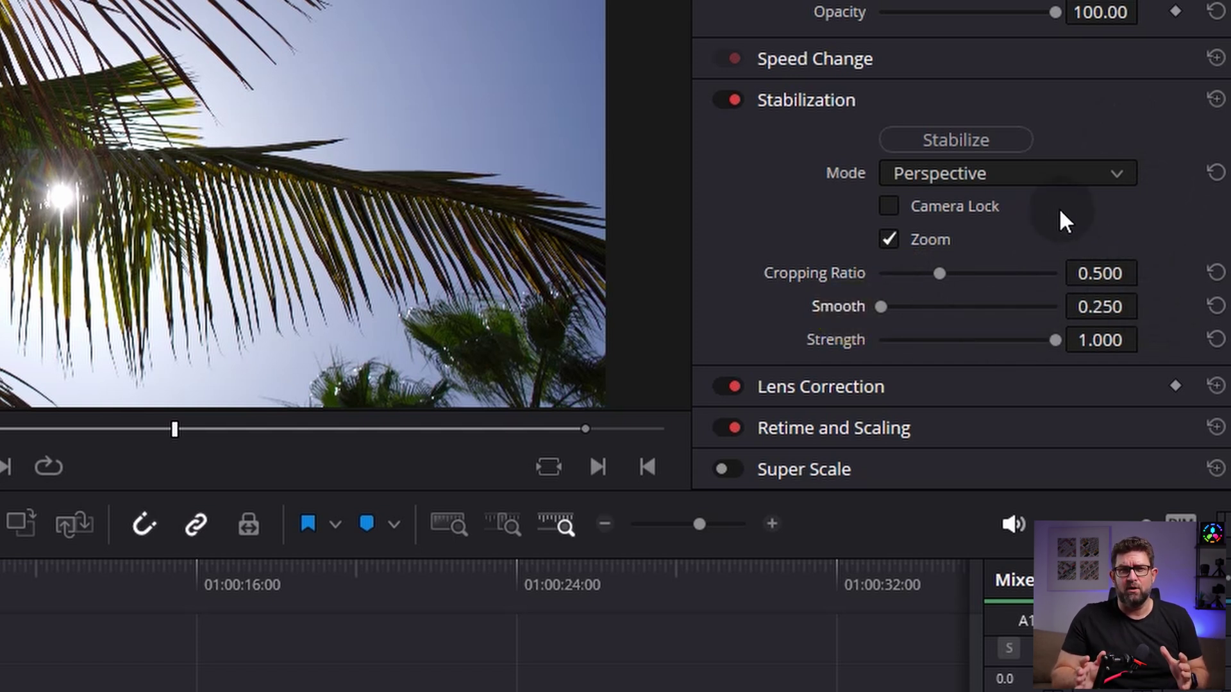
click(990, 138)
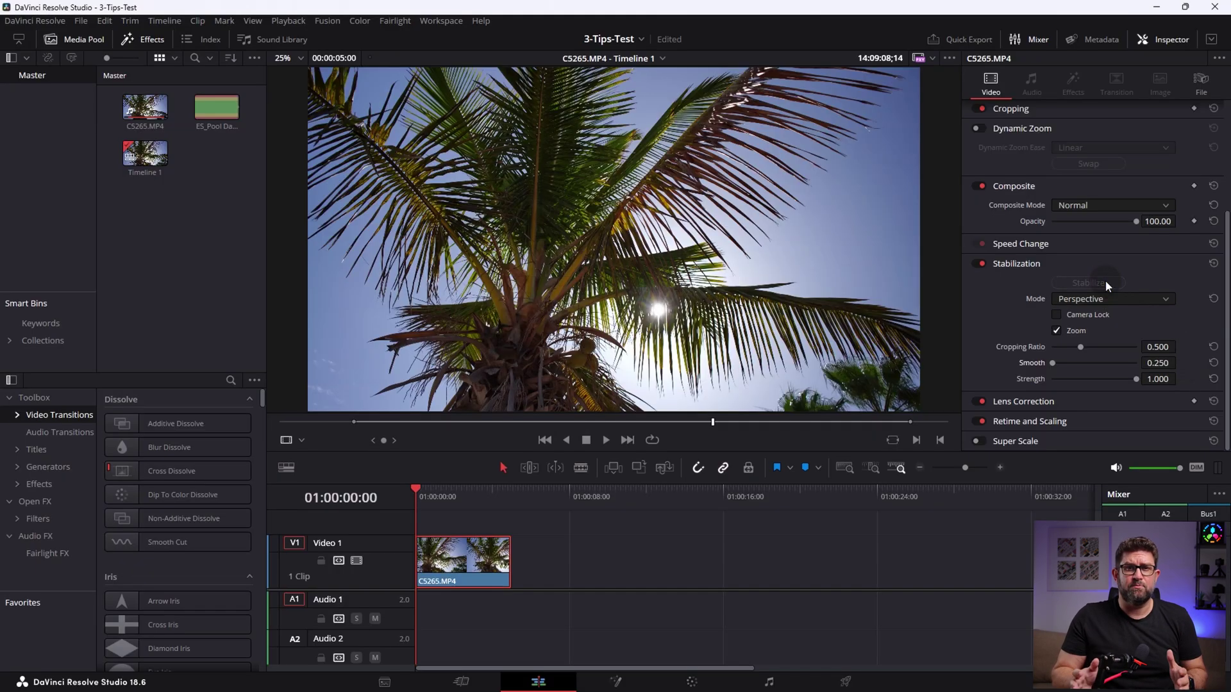
click(479, 555)
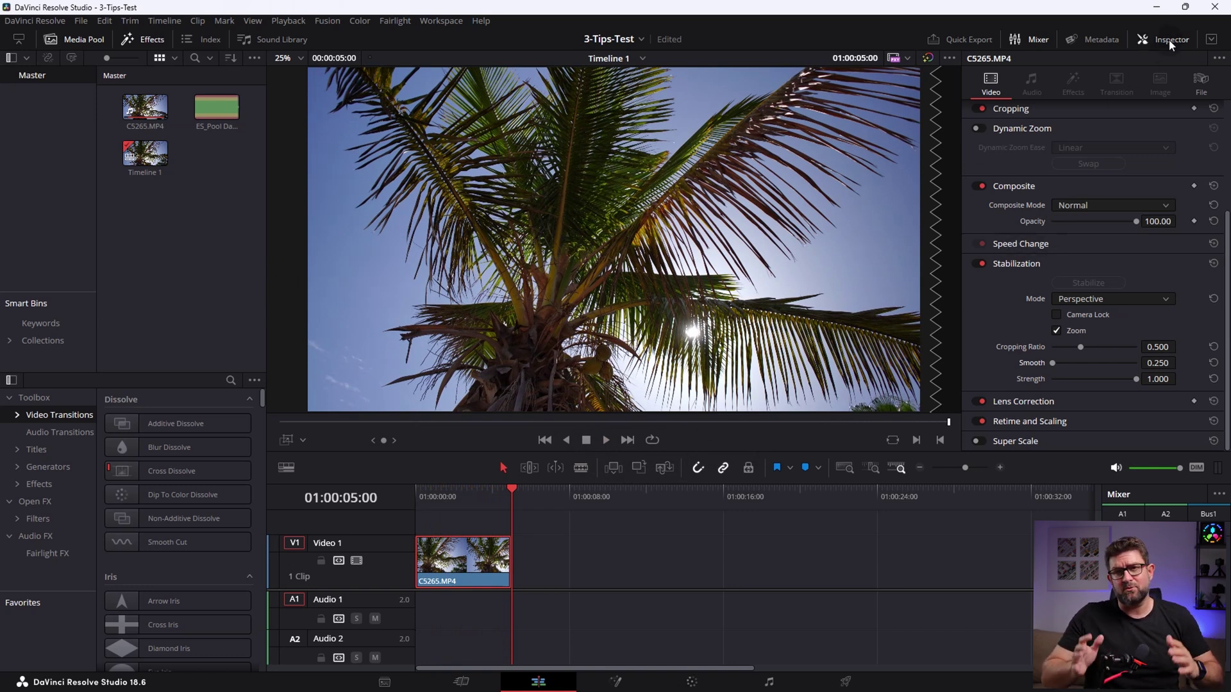
scroll(1031, 295, up, 3)
Turn on dynamic zoom for the palm tree clip with Linear easing.
scroll(1032, 295, down, 2)
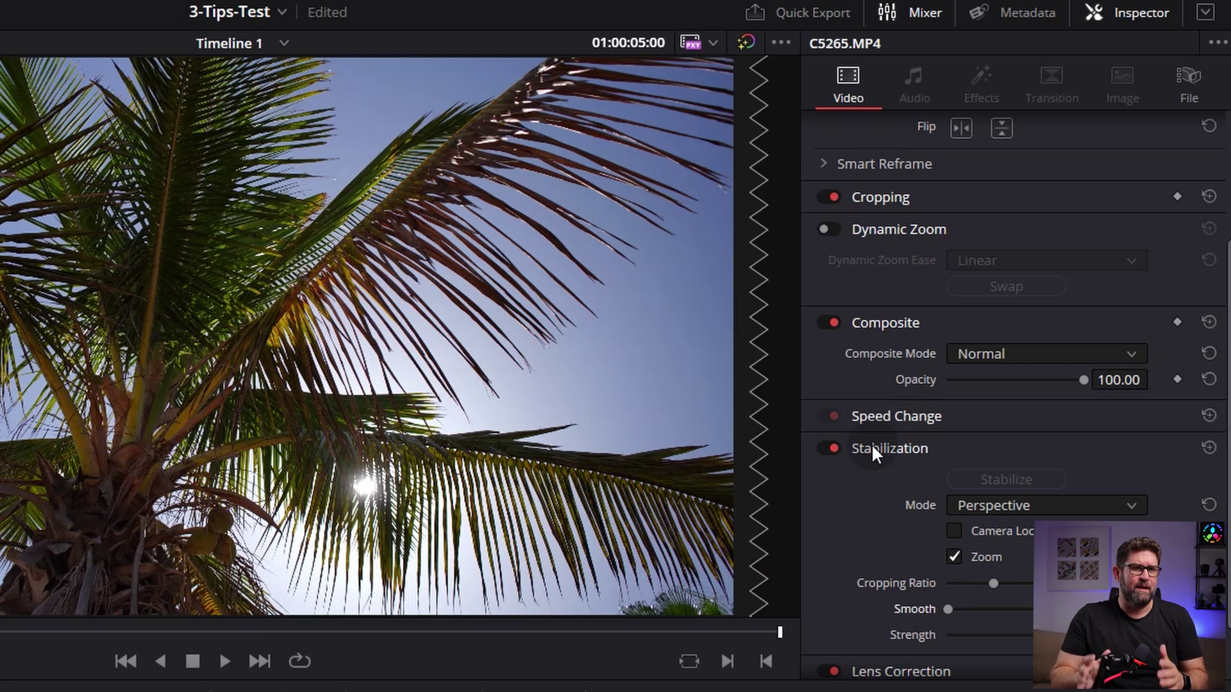
click(833, 229)
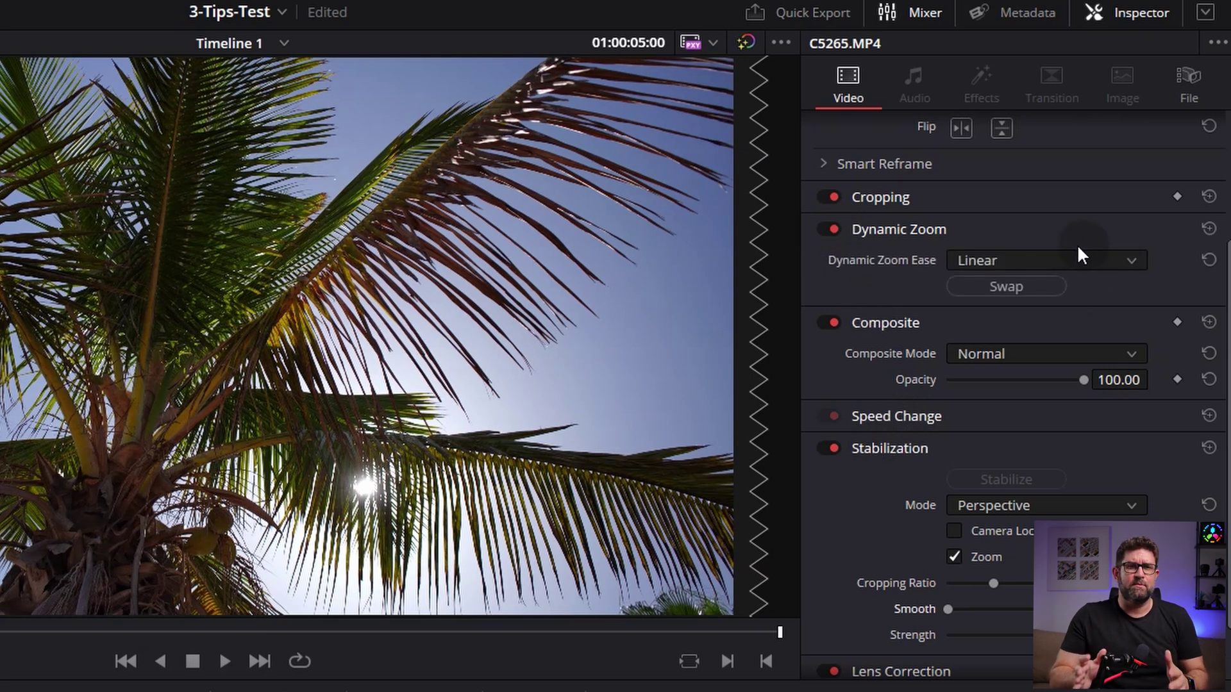
click(1129, 259)
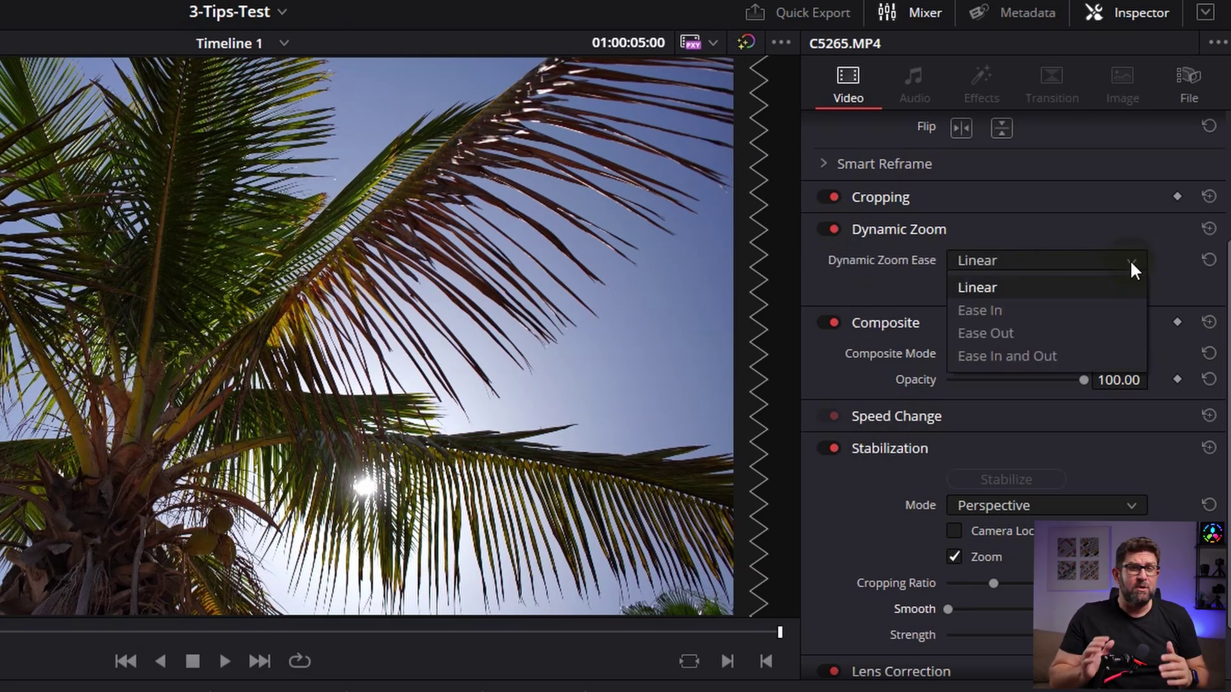
click(1109, 290)
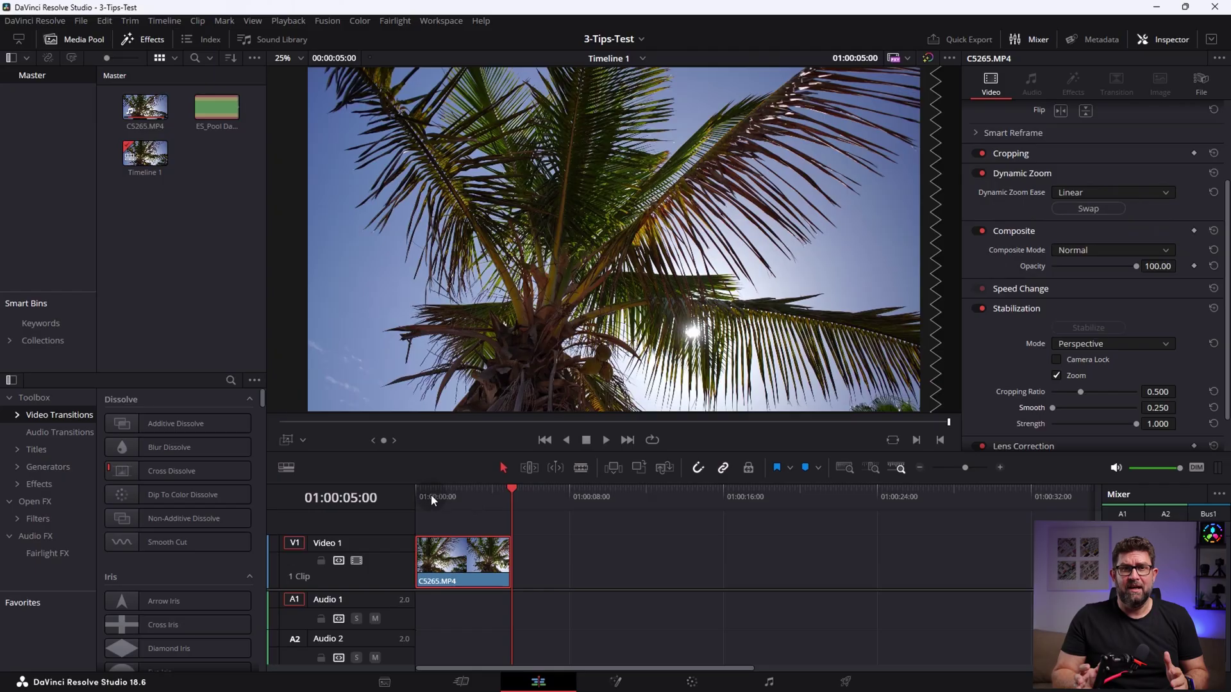
Play the timeline from the start to preview the zoom, stop, return to the start, and show framing guides.
click(418, 494)
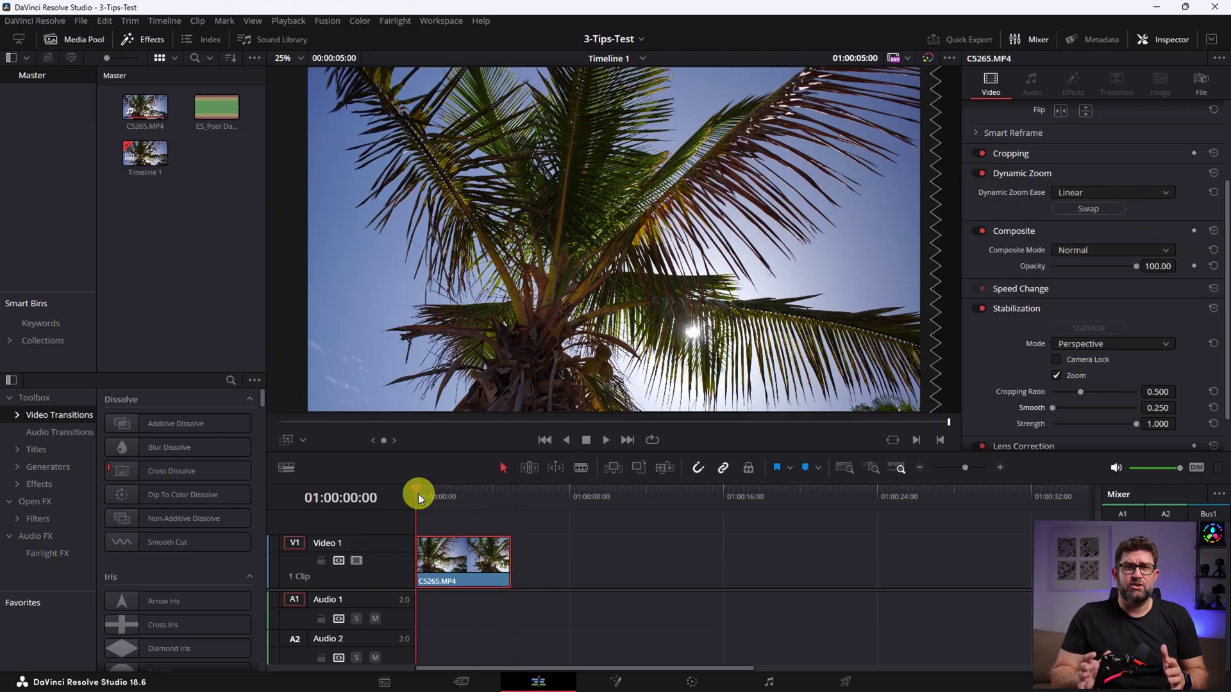
click(606, 443)
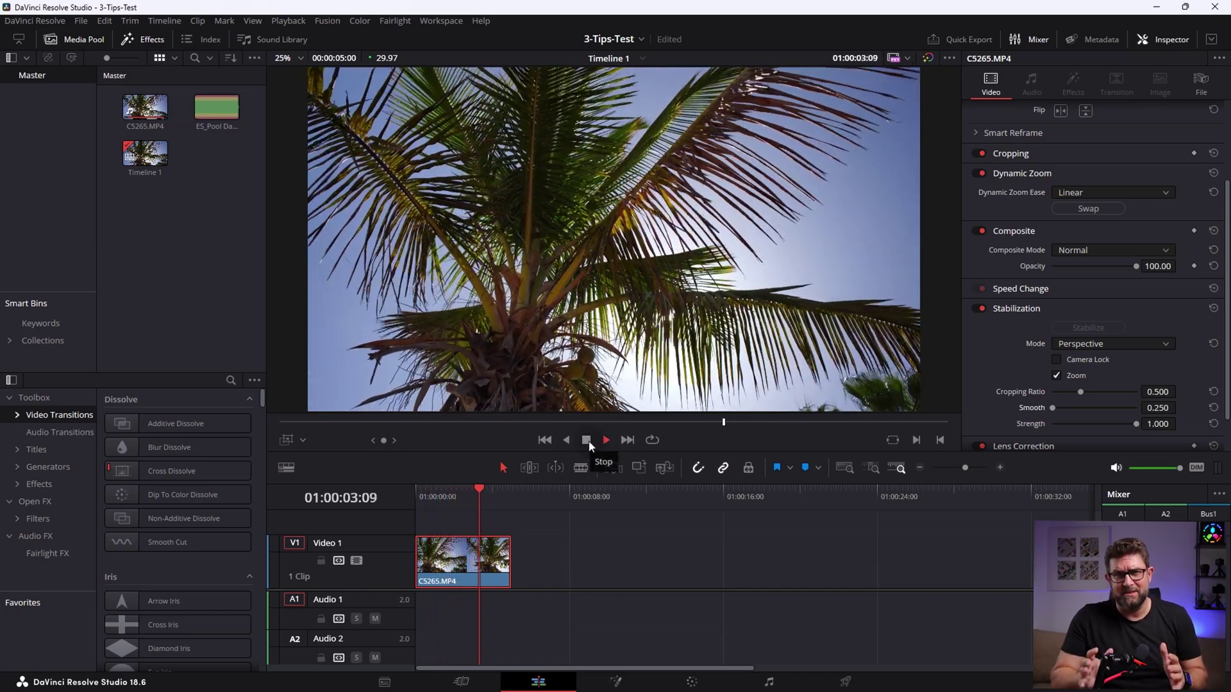
click(587, 440)
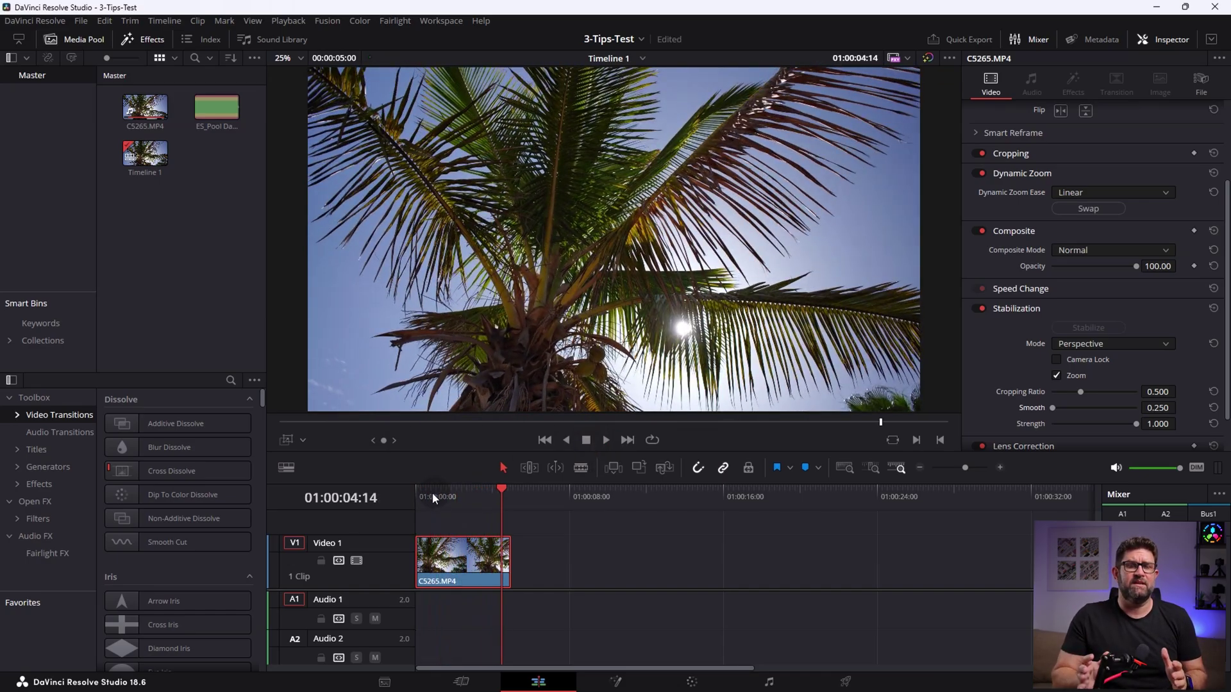
click(411, 494)
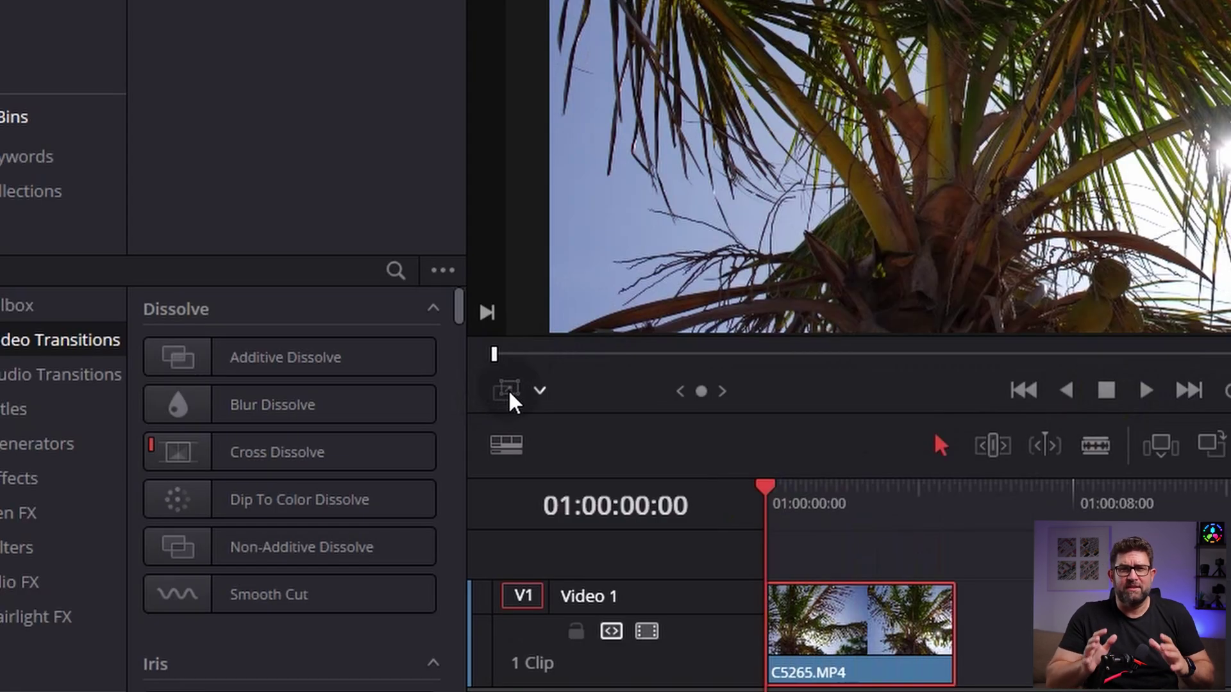
click(507, 390)
Switch the viewer overlay to Dynamic Zoom and widen the framing box to nearly full frame, nudged right.
click(539, 392)
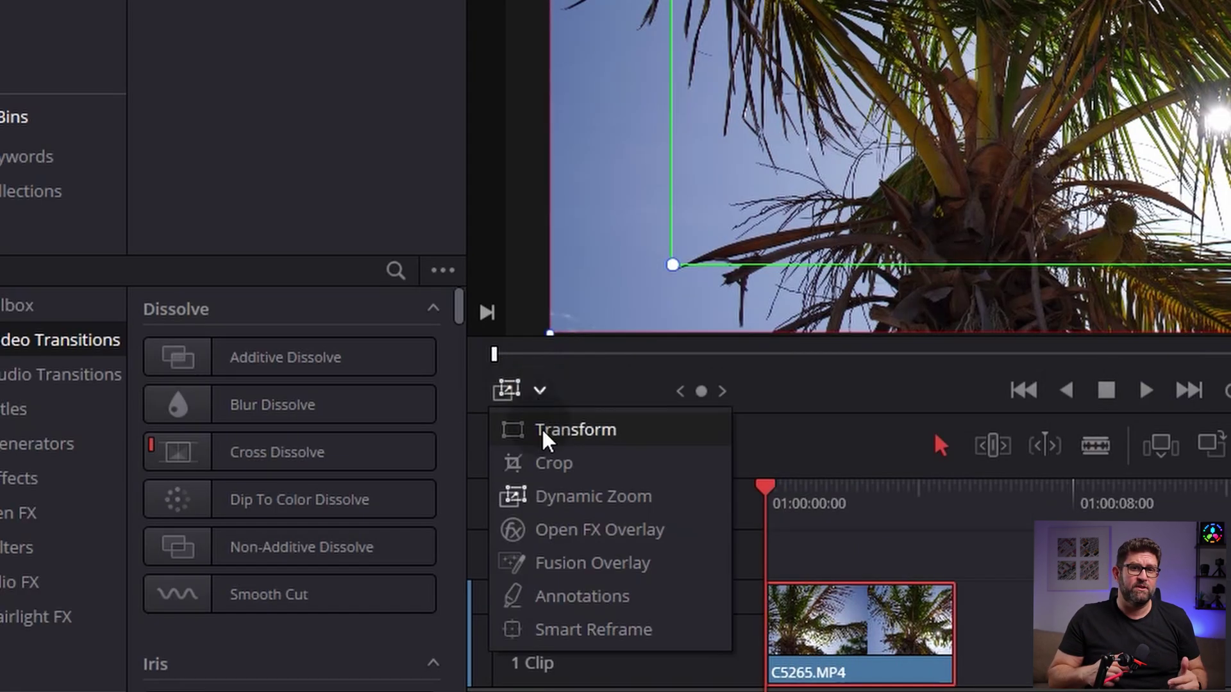
click(593, 498)
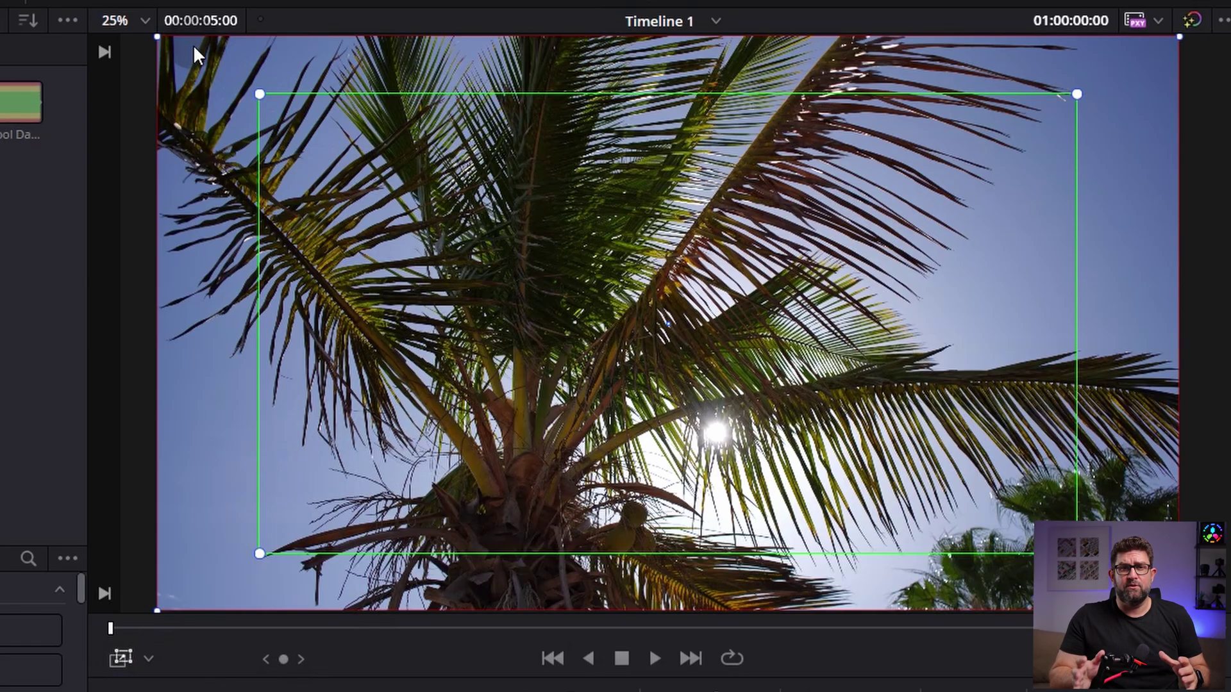
drag(259, 551, 183, 587)
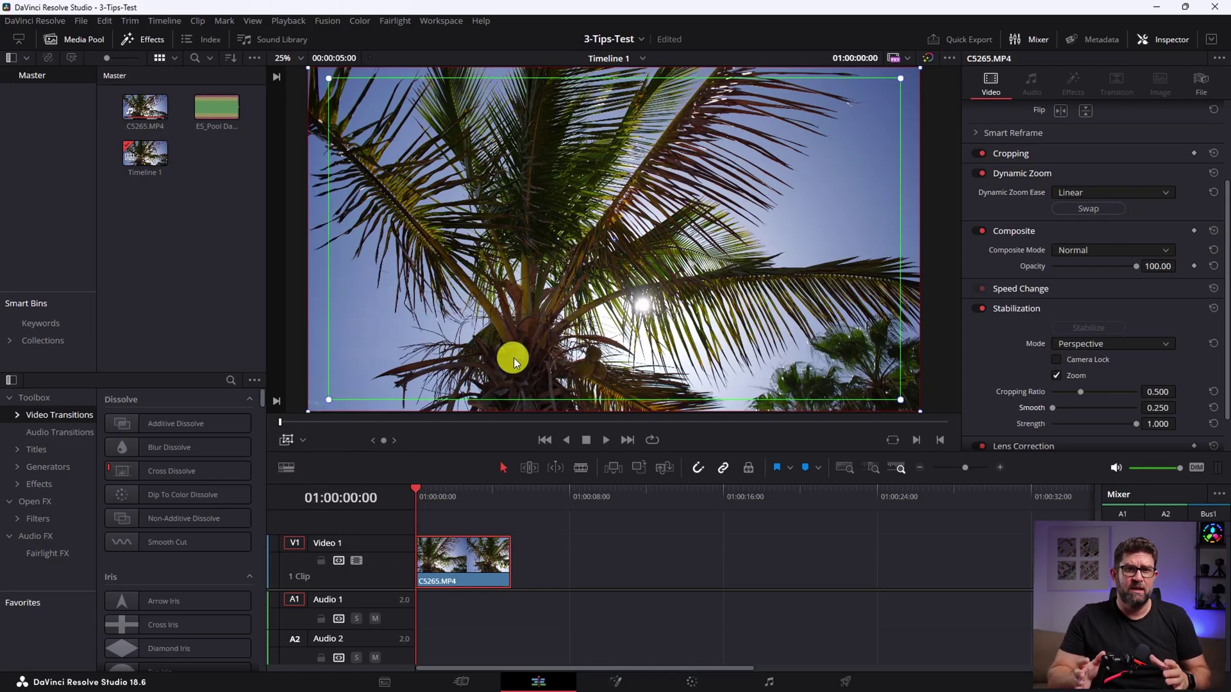
drag(518, 357, 524, 355)
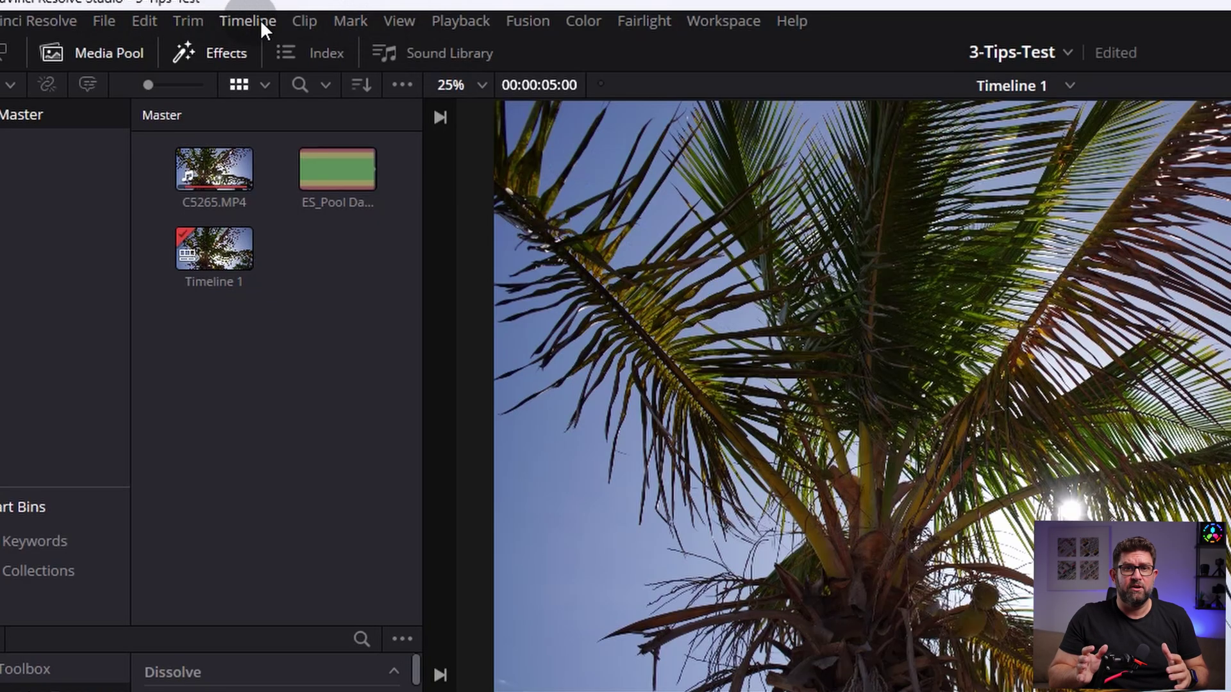
Apply 2.39 output blanking from the Timeline menu to letterbox the picture.
click(255, 21)
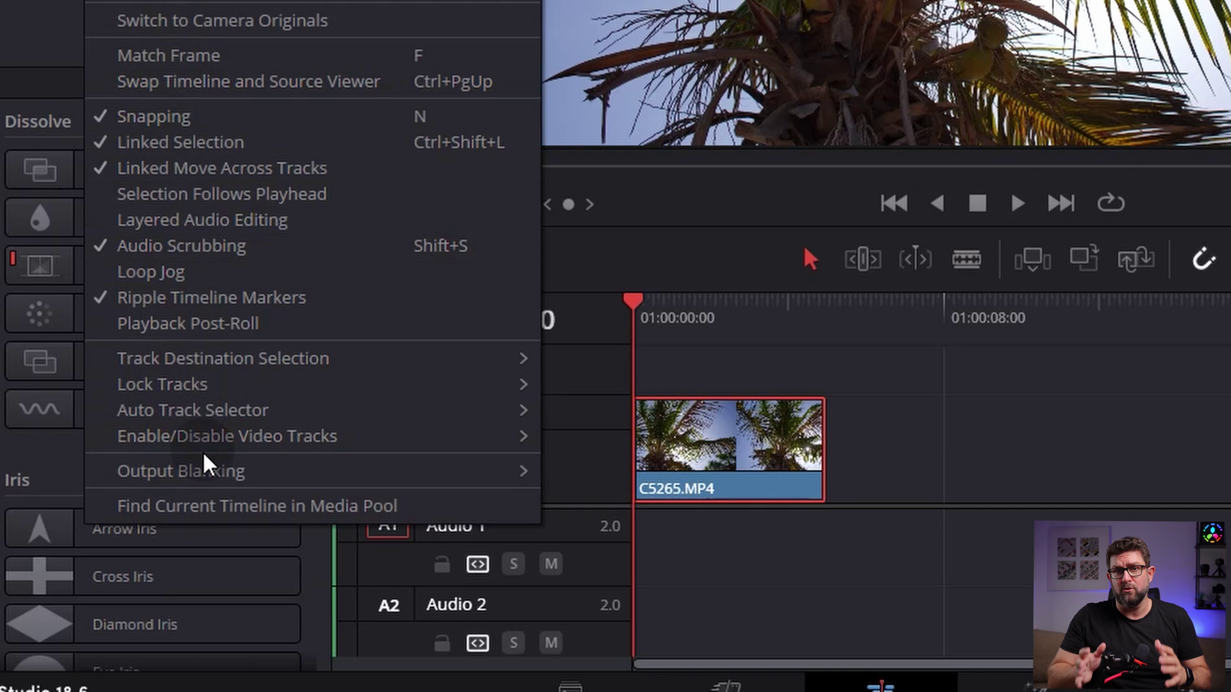
mouse_move(205, 474)
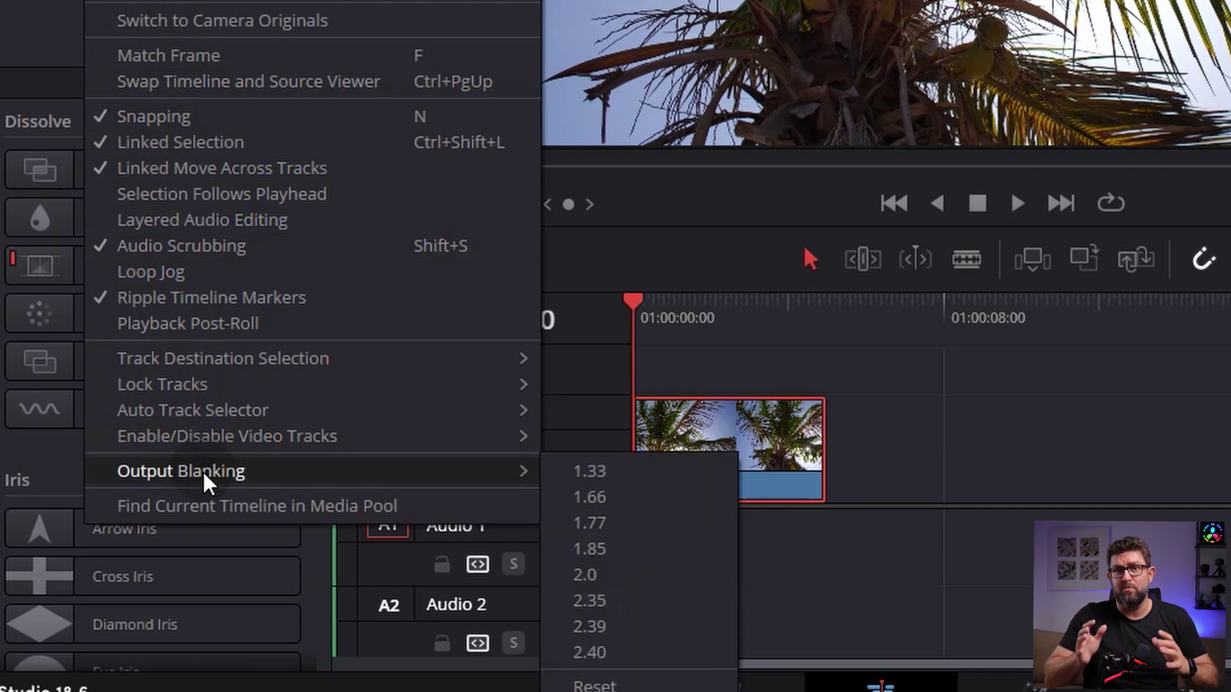
click(632, 629)
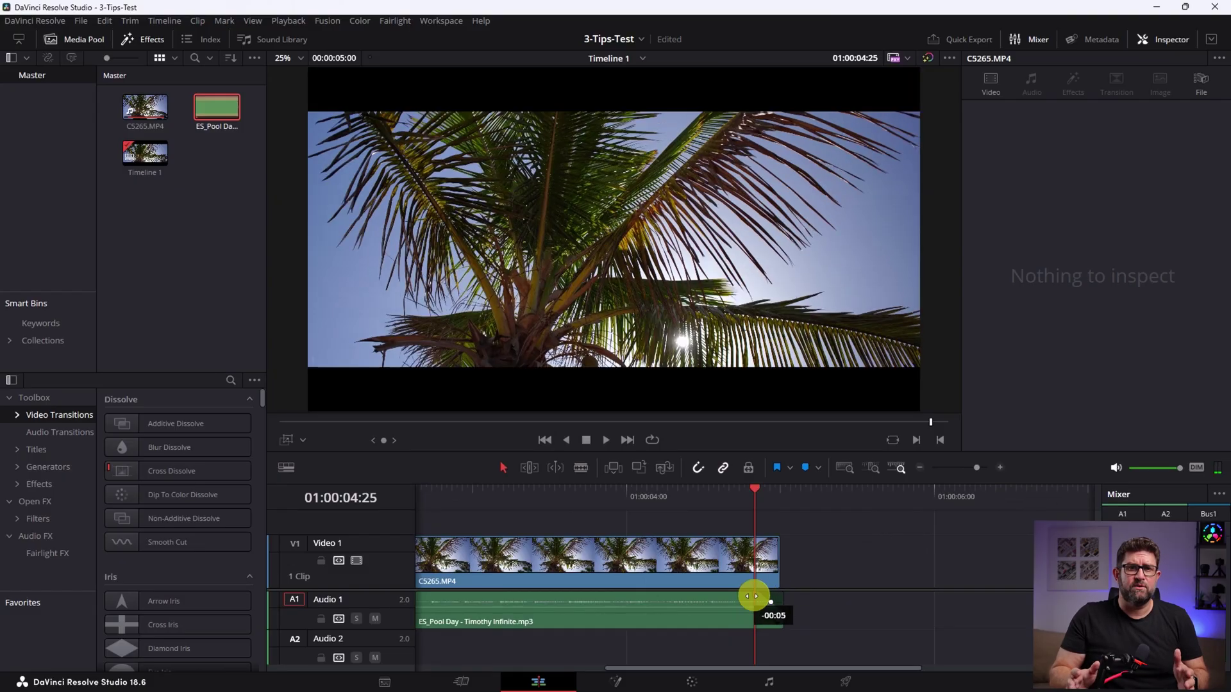
Drag the ES_Pool Day - Timothy Infinite.mp3 music onto Audio 1 under the palm tree clip.
drag(642, 669, 409, 657)
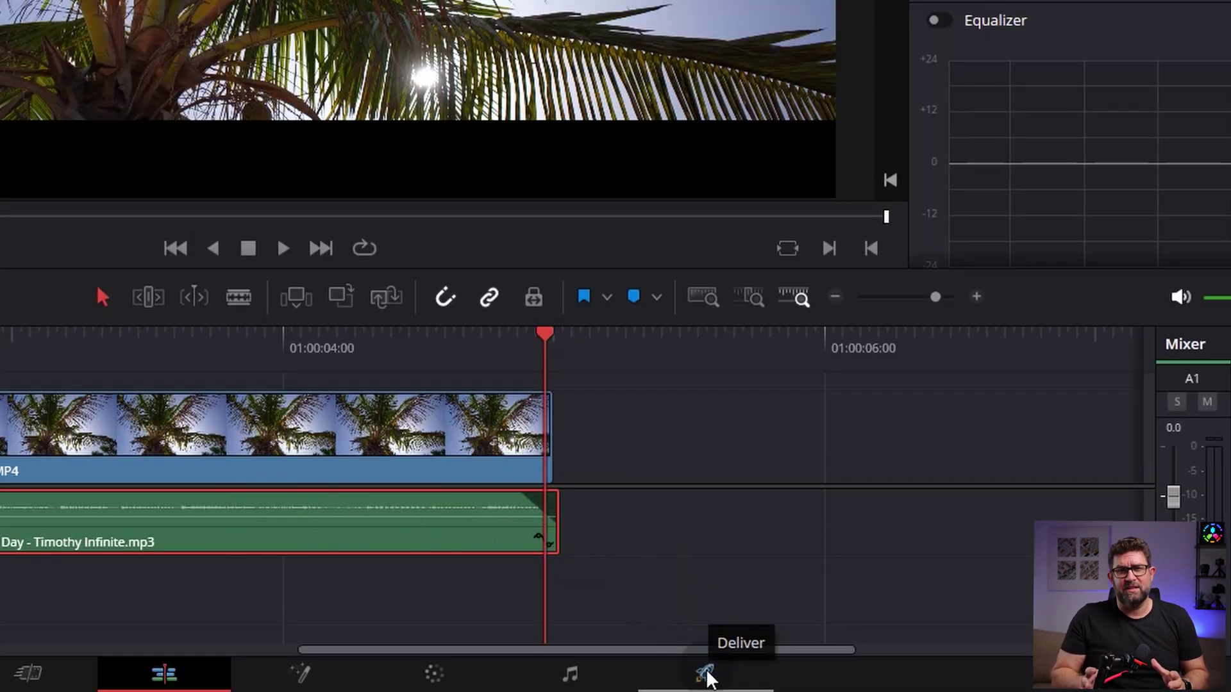
Render Timeline 1 as an MP4 H.264 file restricted to 50000 Kb/s through the render queue.
click(846, 682)
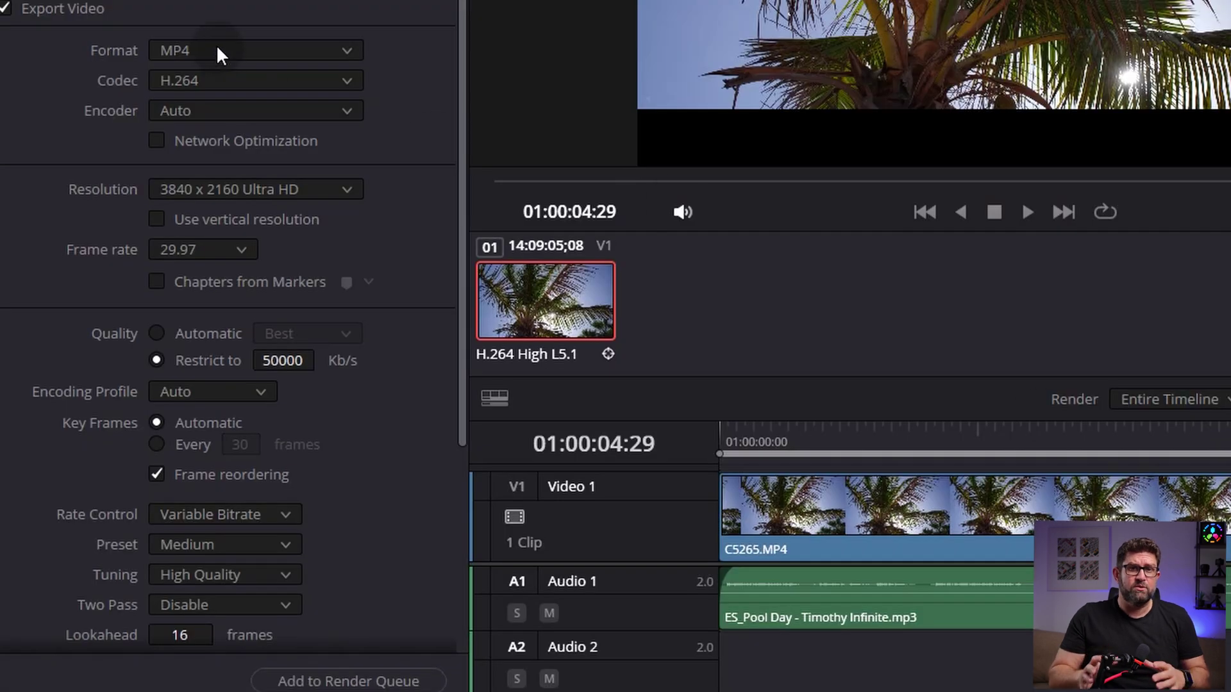
click(217, 45)
click(212, 286)
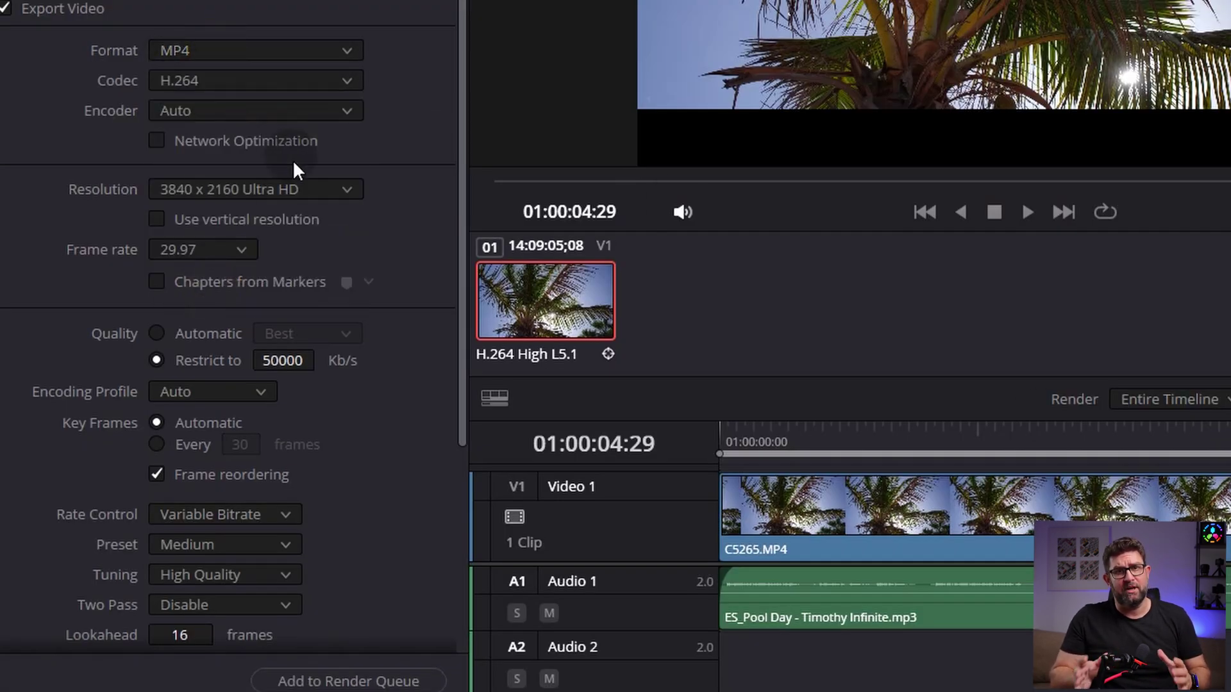
click(275, 352)
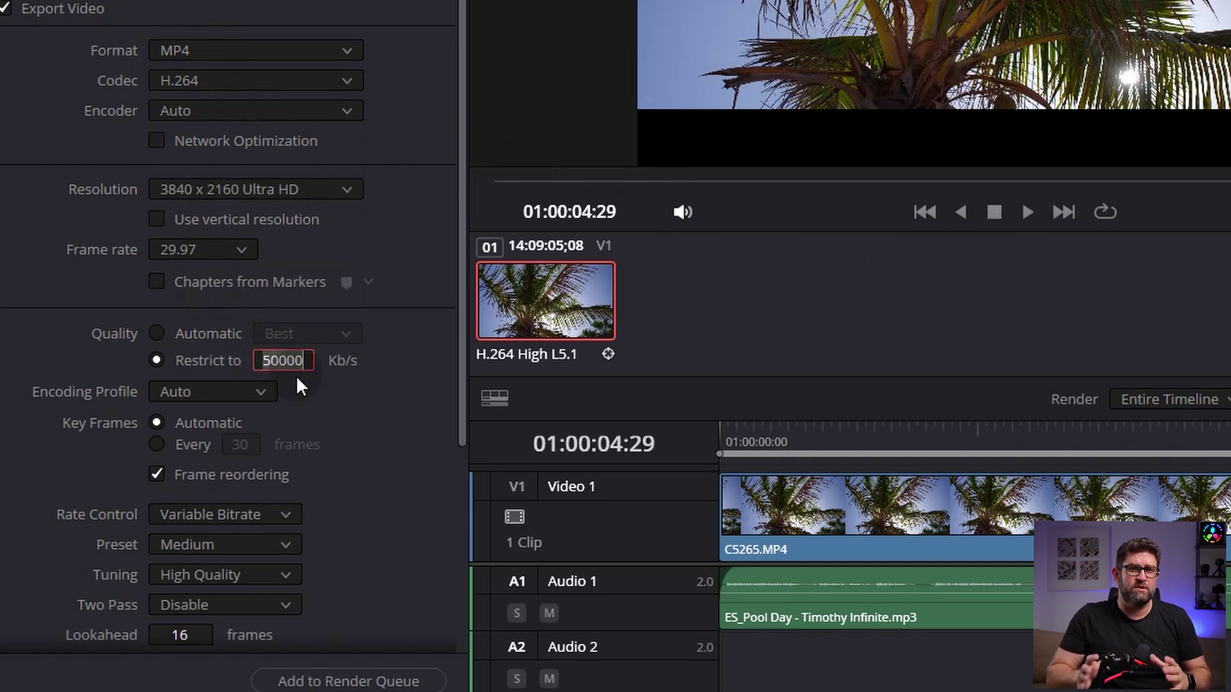
scroll(387, 377, down, 5)
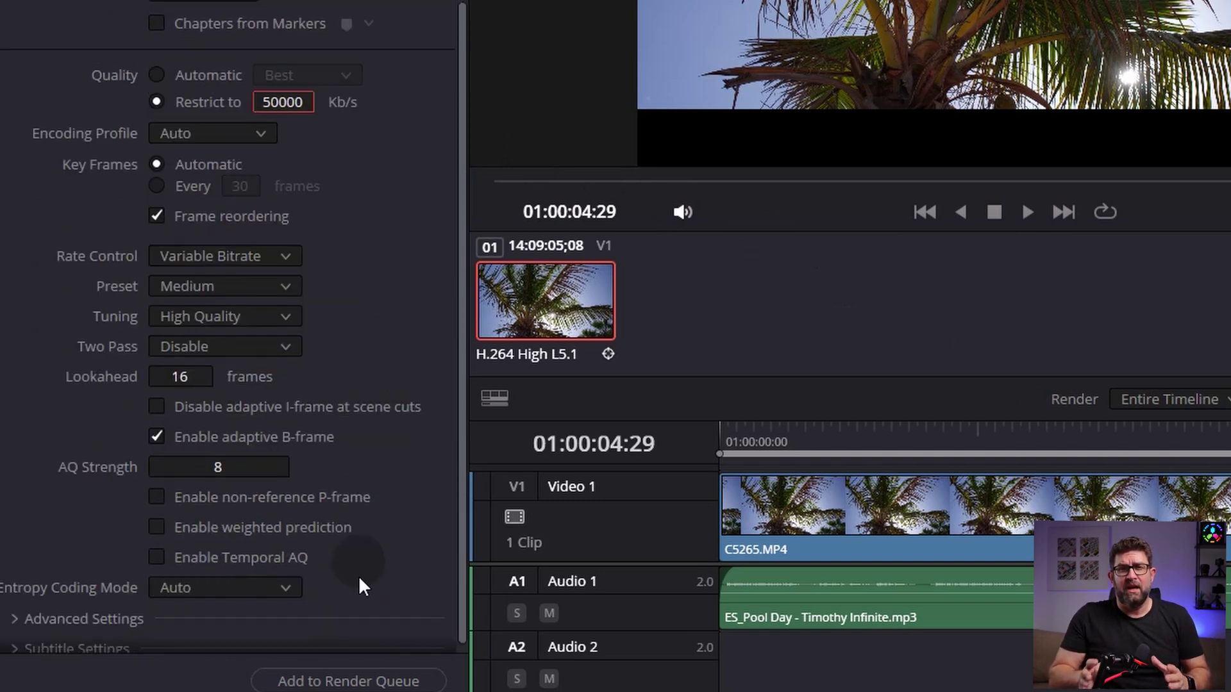
click(326, 679)
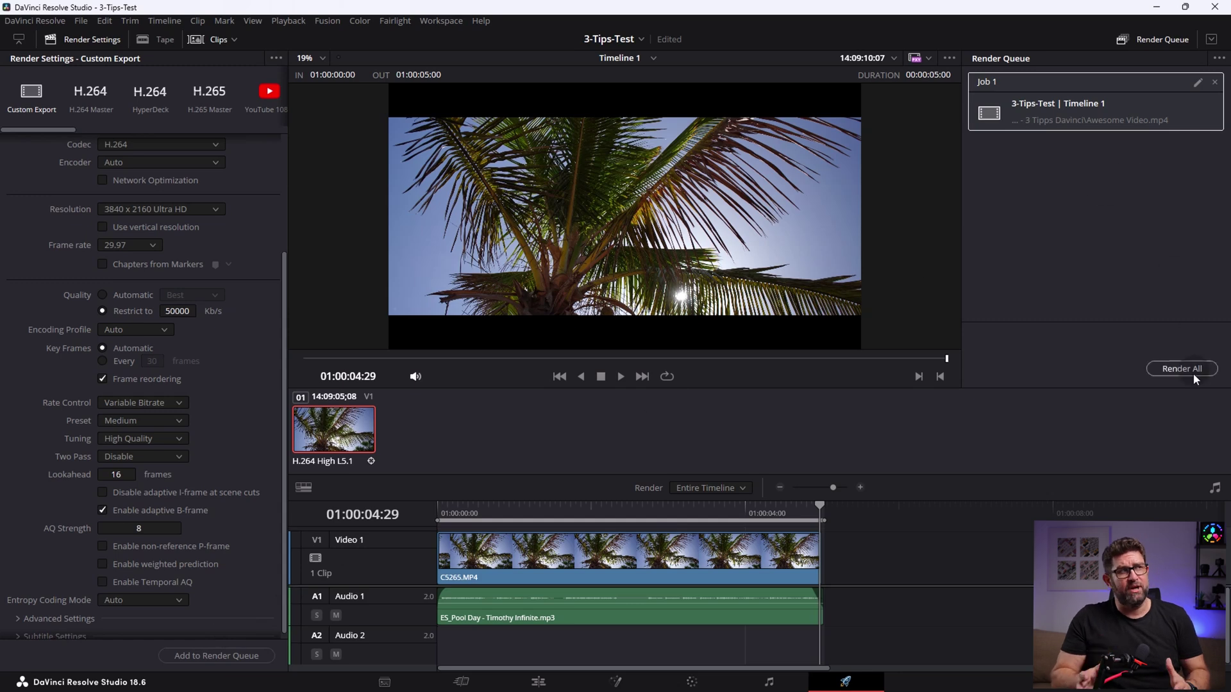
click(1192, 367)
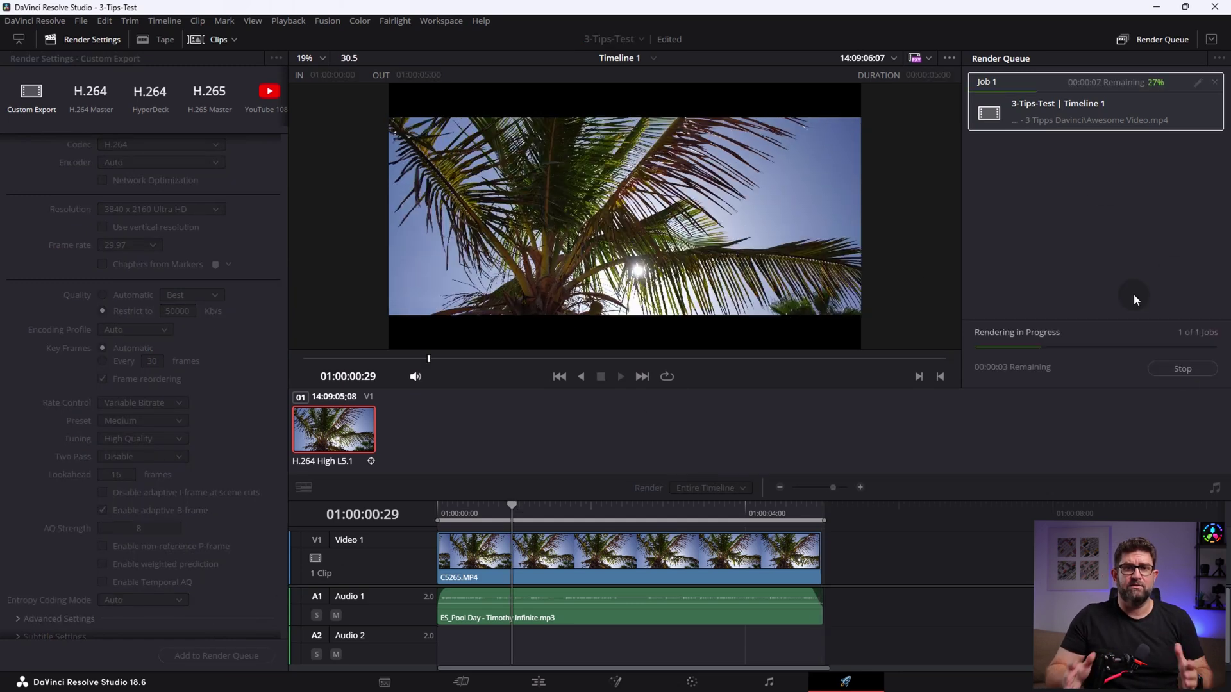